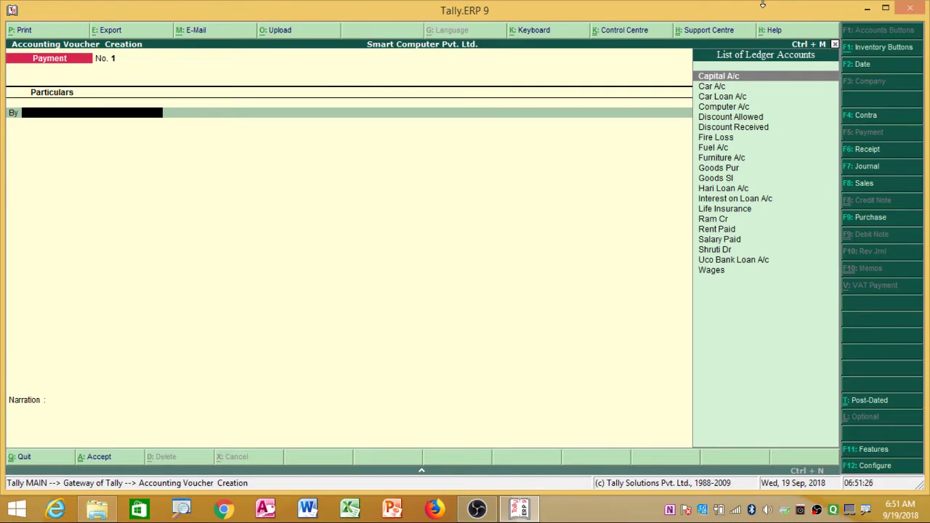
Switch the entry from Payment to a Journal voucher, numbered No. 4.
left_click(882, 169)
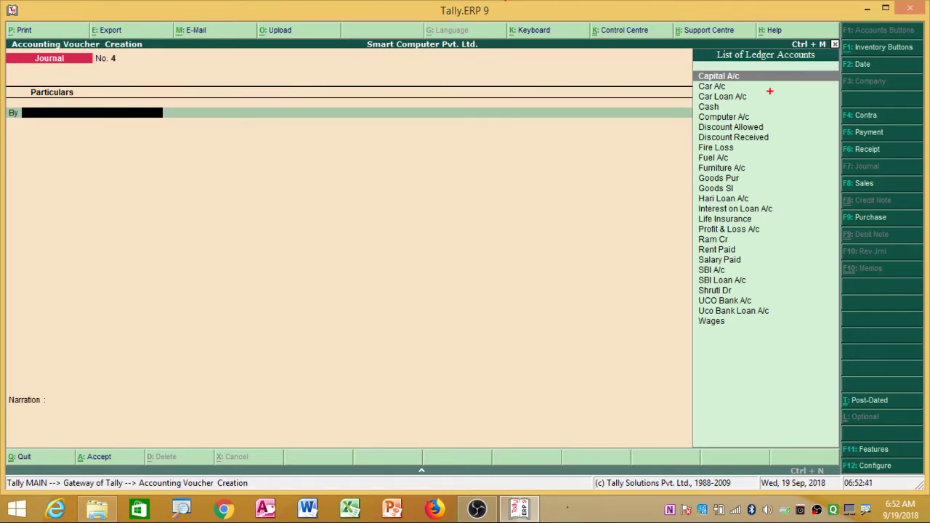
mouse_move(763, 35)
left_mouse_down()
mouse_move(685, 100)
mouse_move(837, 96)
mouse_move(725, 32)
left_mouse_up()
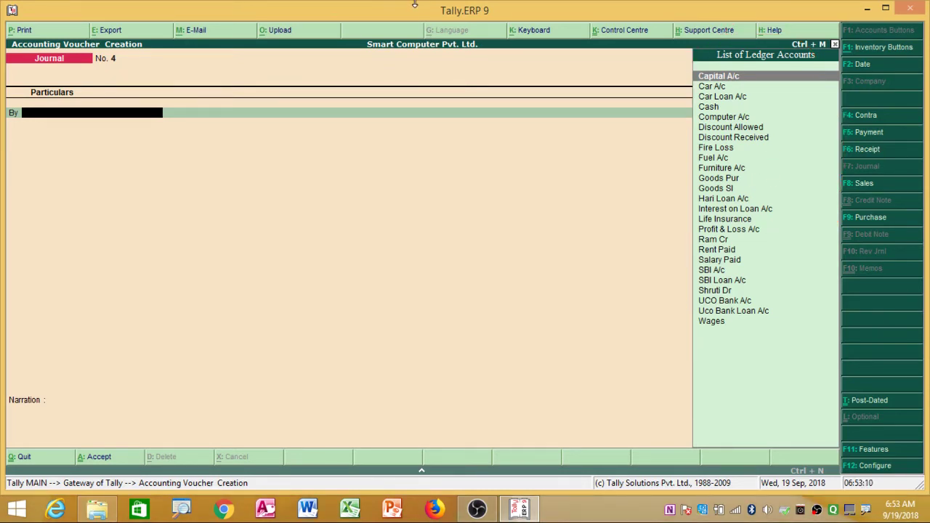
key("Down")
key("Down")
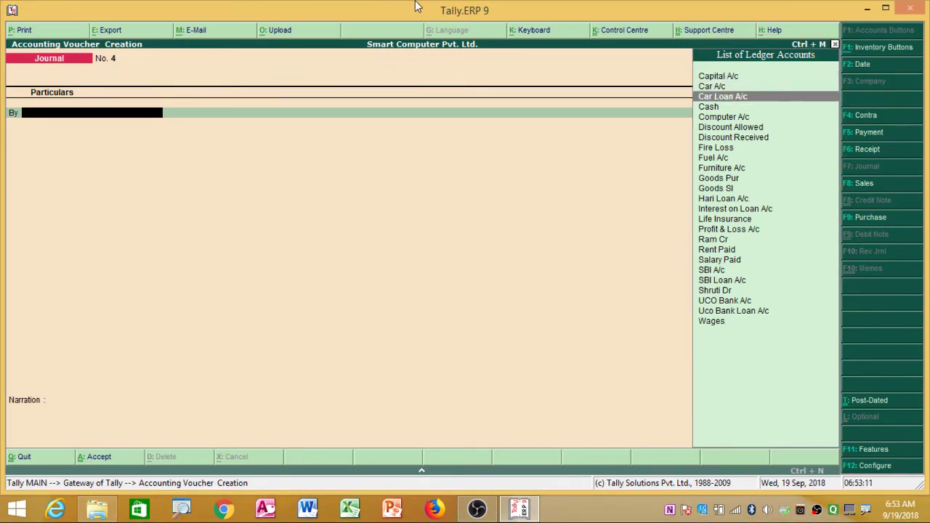
key("Down")
key("Down")
key("Down")
key("Down")
key("Down")
key("Down")
type("x")
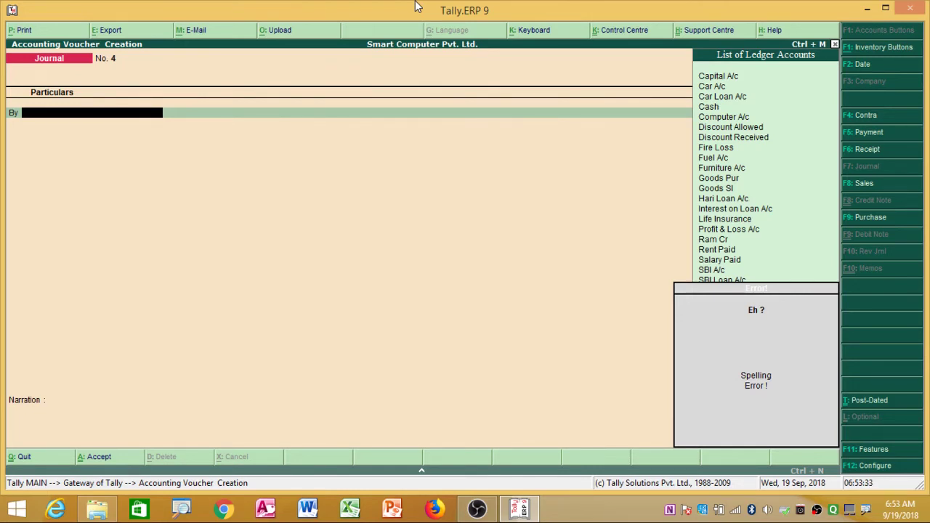
key("Escape")
left_click_drag(145, 94, 153, 98)
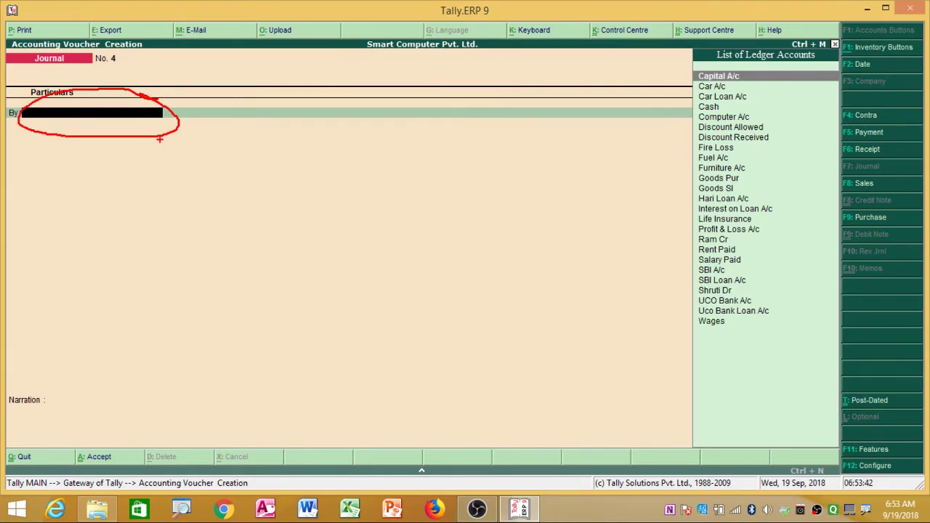
key("Escape")
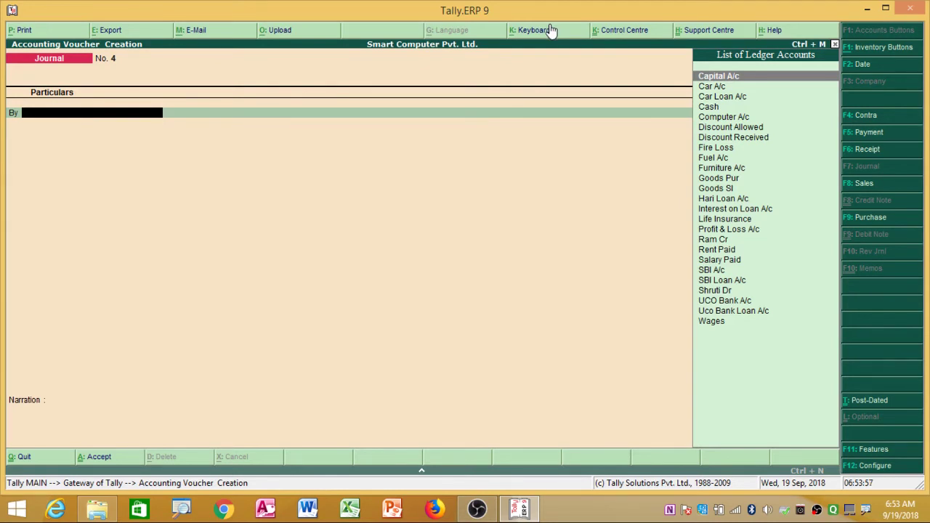
Create the ledger 'Bike A/c' under Fixed Assets, with inventory values unaffected, as the first By line.
key("alt+c")
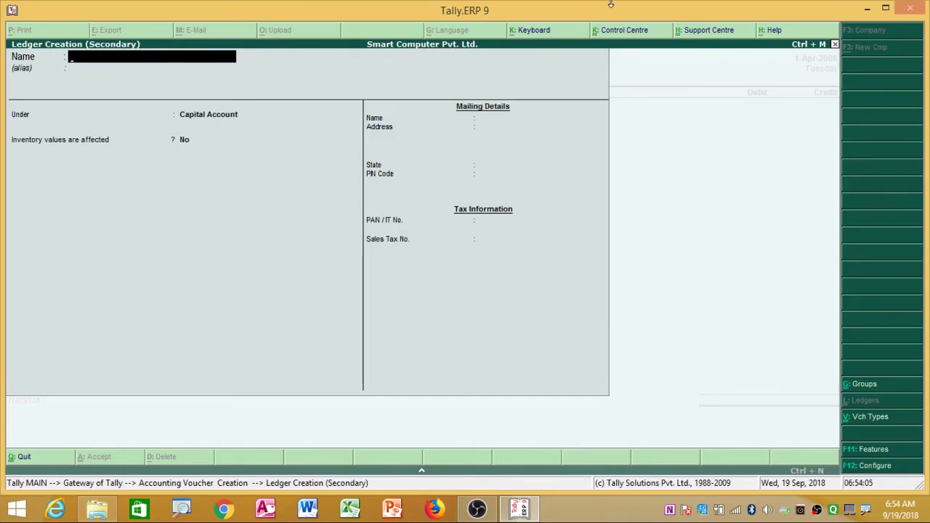
type("Bike")
type(" A/c")
key("Return")
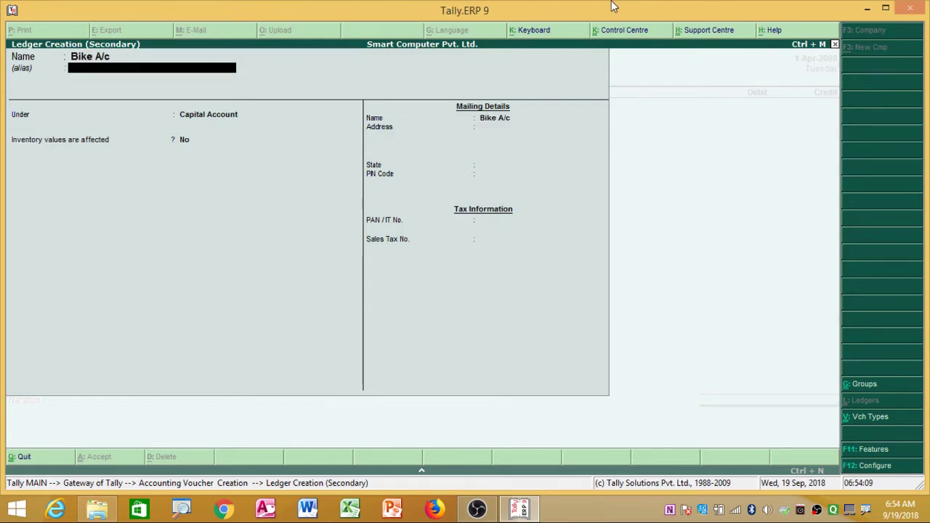
key("Return")
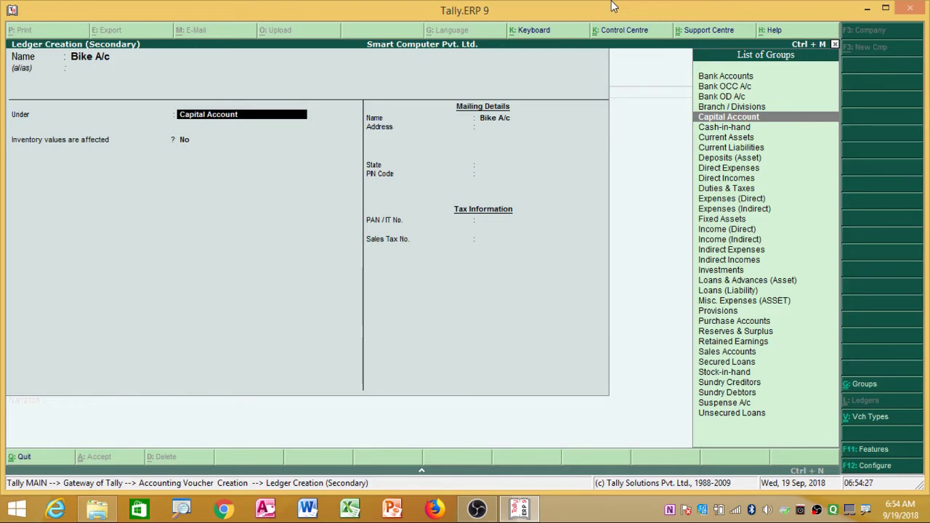
key("Down")
key("Down")
key("Down")
key("Down")
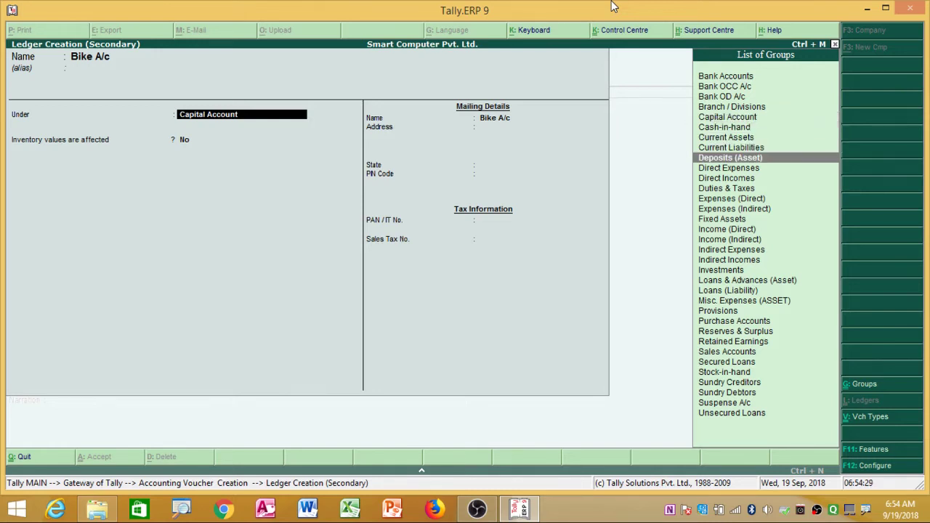
key("Down")
key("Down")
key("Down")
key("Down")
key("Down")
key("Down")
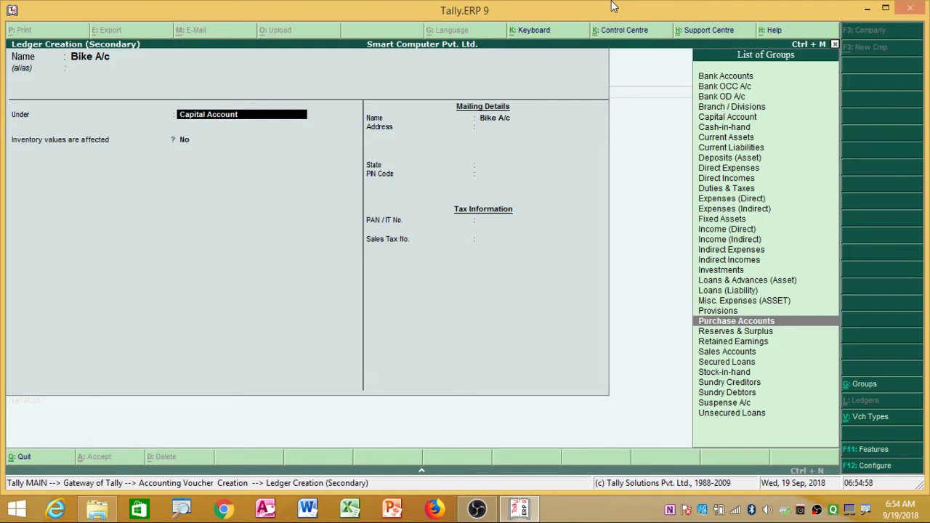
key("Up")
key("Up")
key("Up")
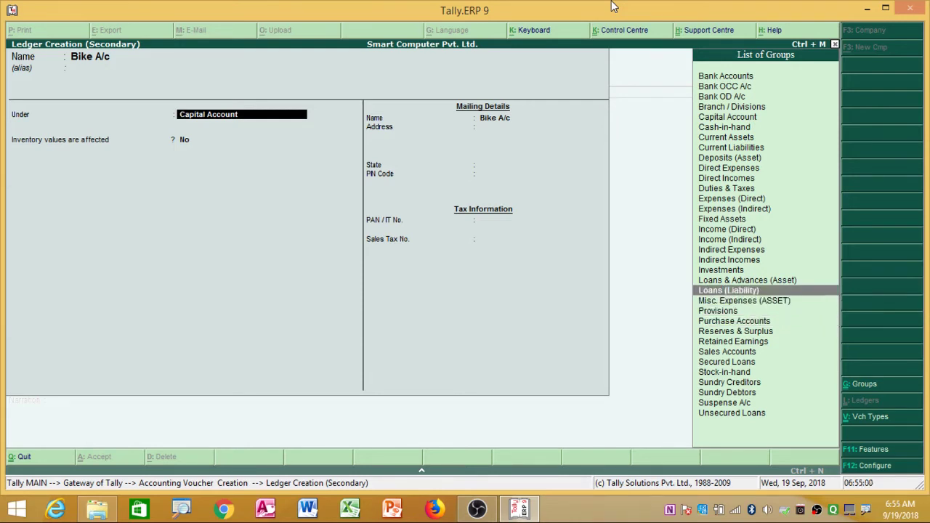
key("Up")
key("Up")
key("Up")
key("Up")
key("Up")
key("Up")
key("Up")
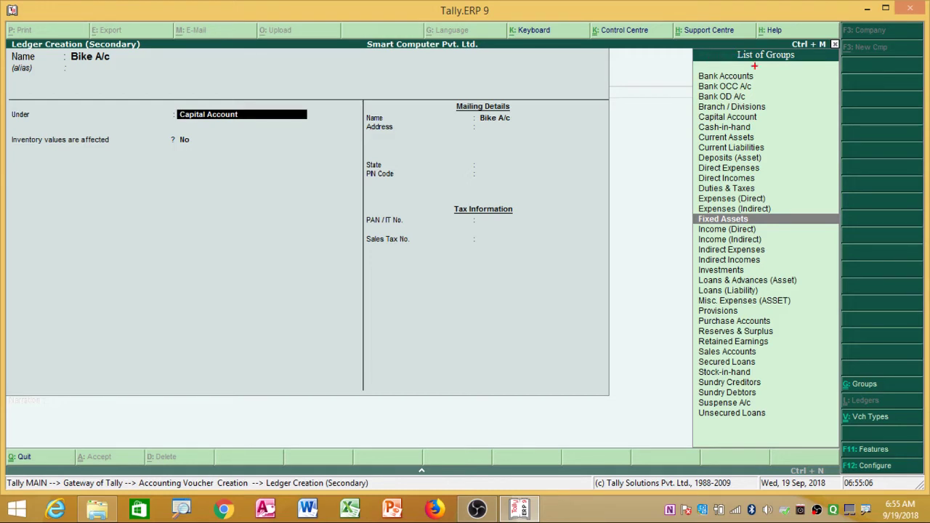
left_click_drag(756, 208, 760, 212)
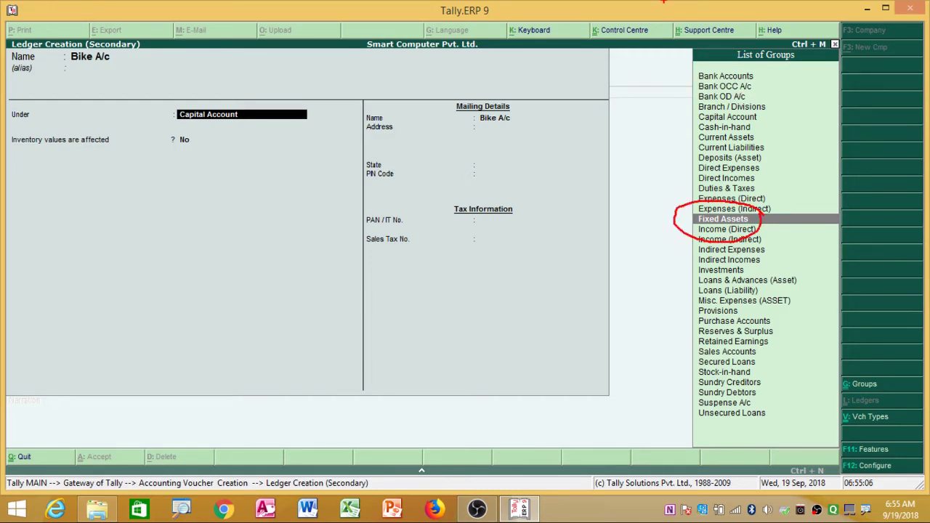
key("Return")
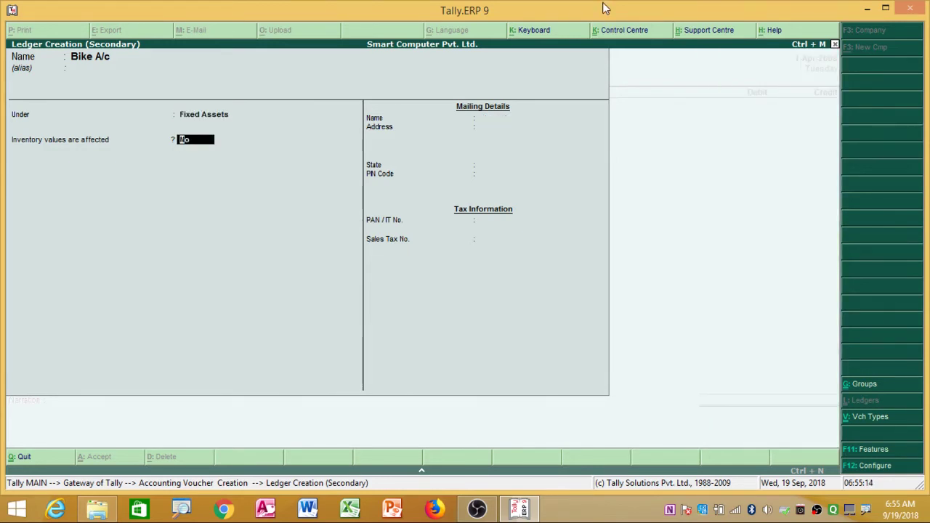
key("Return")
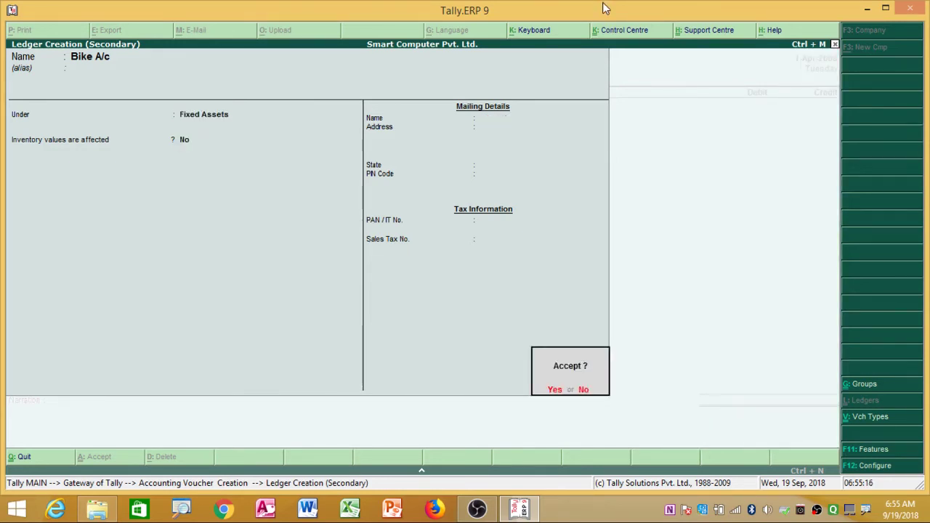
key("Return")
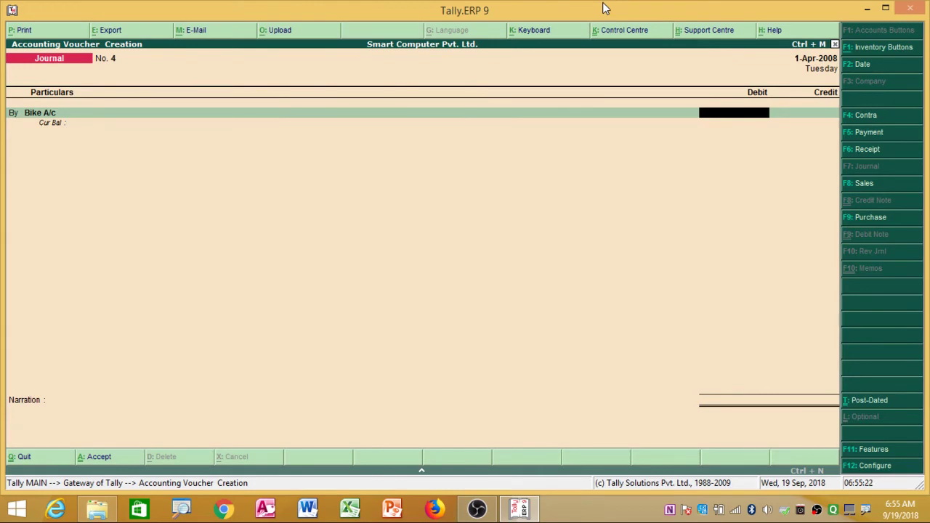
Debit Bike A/c with 70,000 and move to the To line.
type("7")
type("0000")
key("Return")
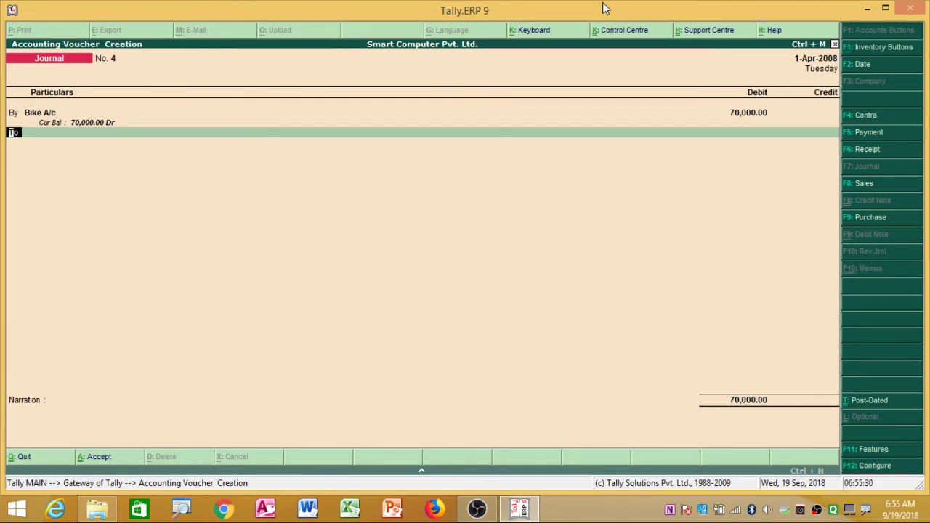
key("Return")
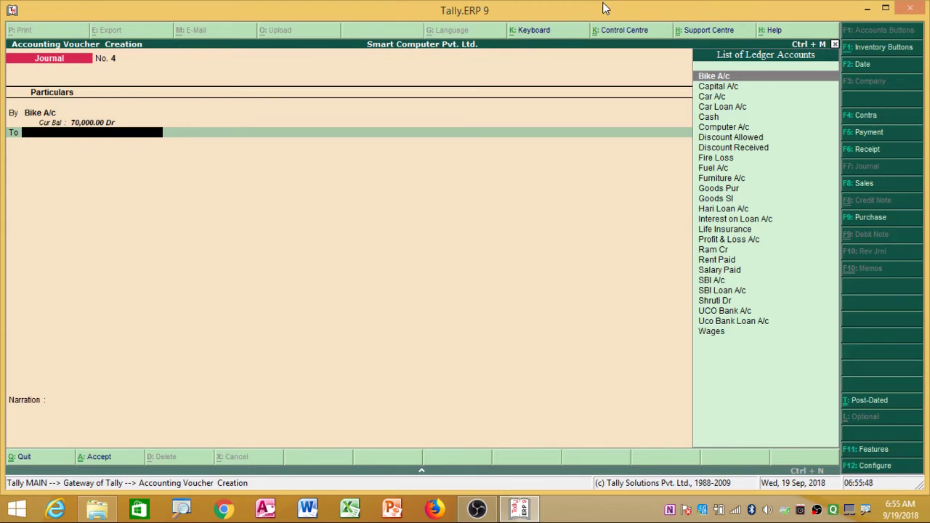
Start a new ledger from the List of Ledger Accounts for the credit line with Alt+C.
key("Down")
key("Down")
key("Down")
key("Down")
key("Down")
key("Down")
key("Down")
key("Up")
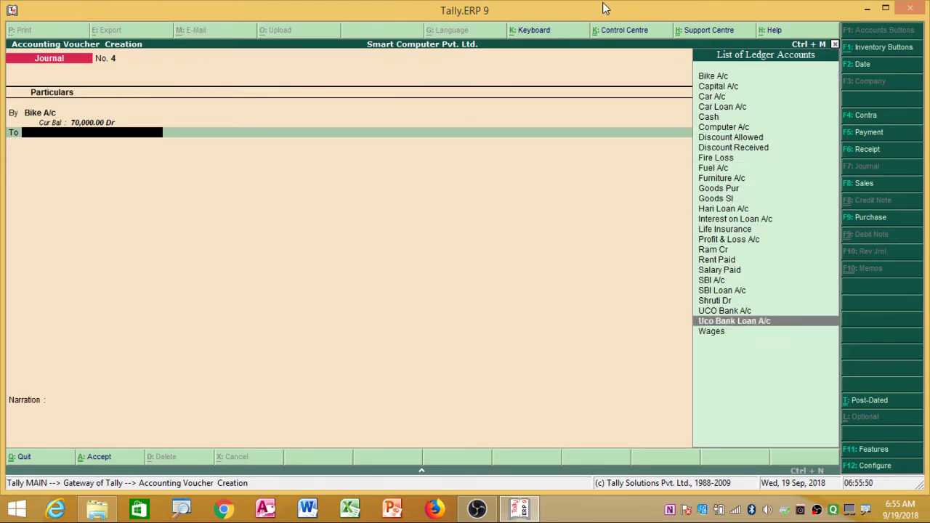
key("Up")
key("Up")
key("Up")
key("Up")
key("Up")
key("Up")
key("Up")
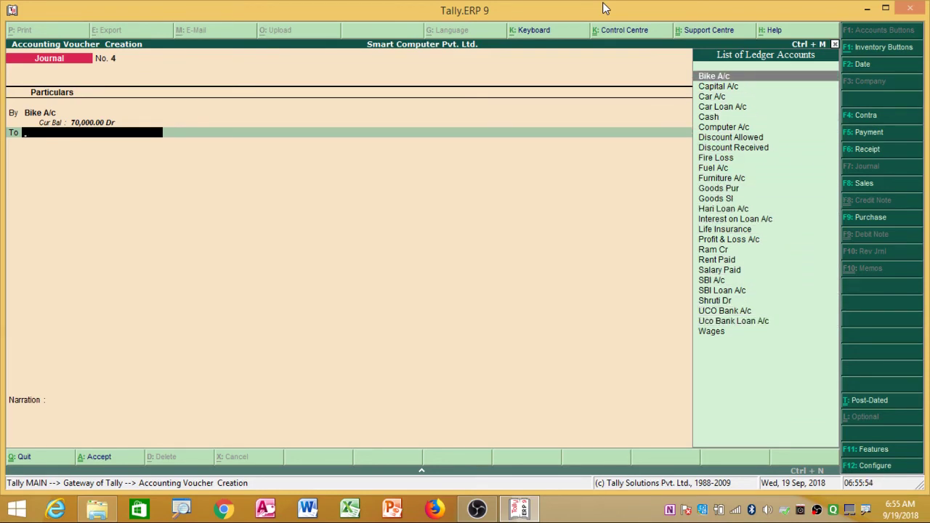
key("alt+c")
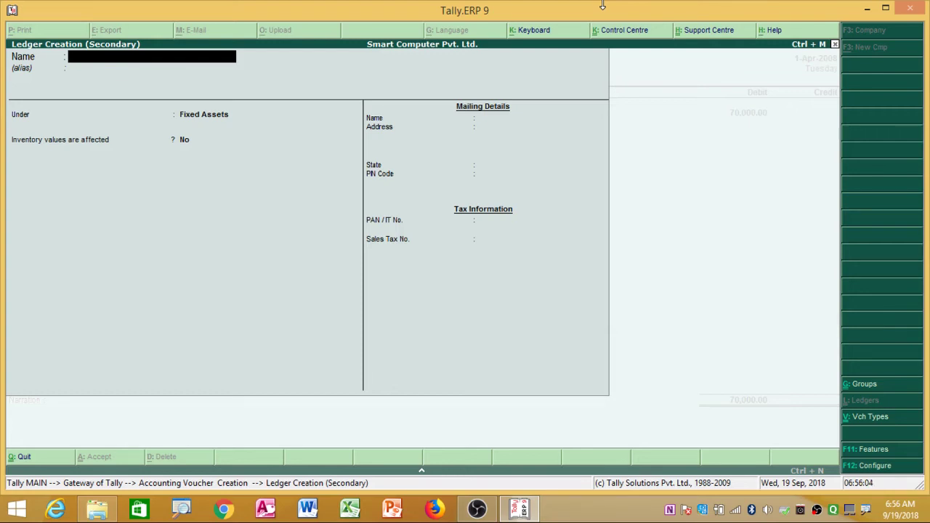
Create ledger 'Barman Auto Agency' under Current Liabilities, with inventory values unaffected, and accept it.
type("Barman")
type(" Auto")
type(" Age")
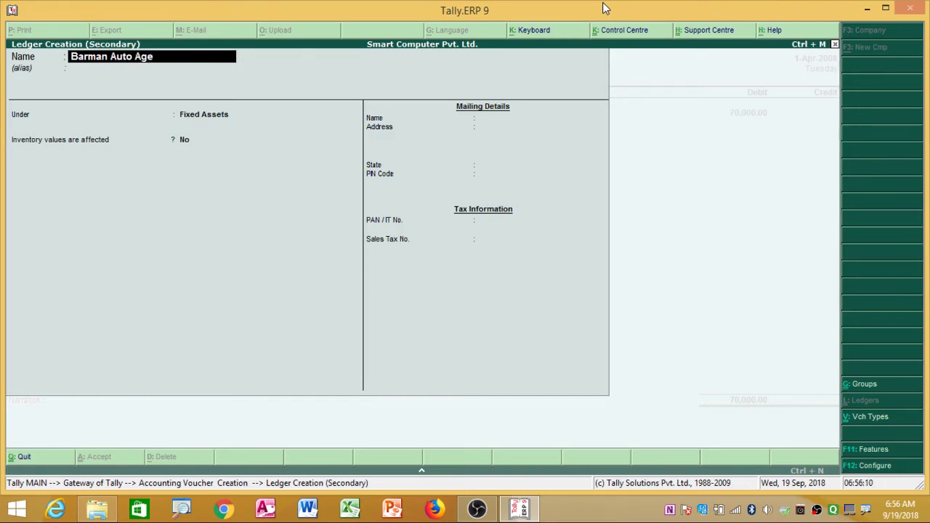
type("ncy")
key("Return")
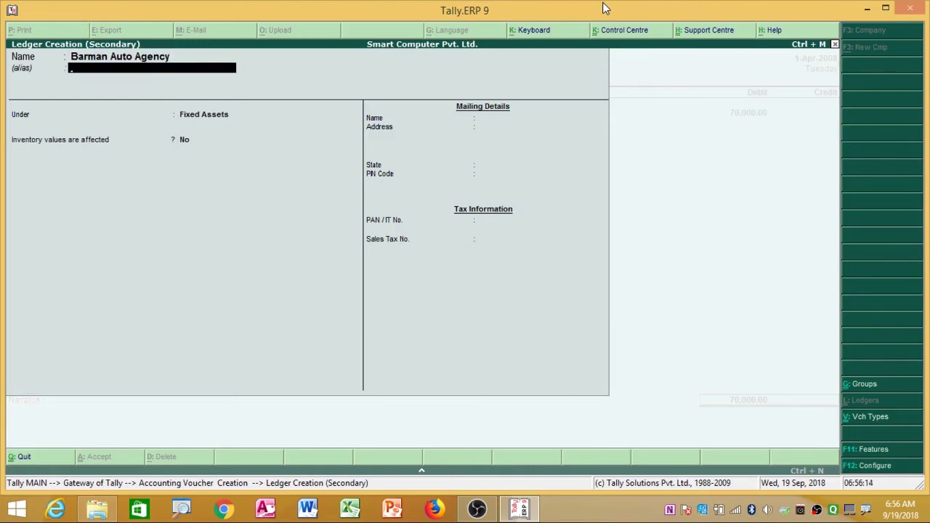
key("Return")
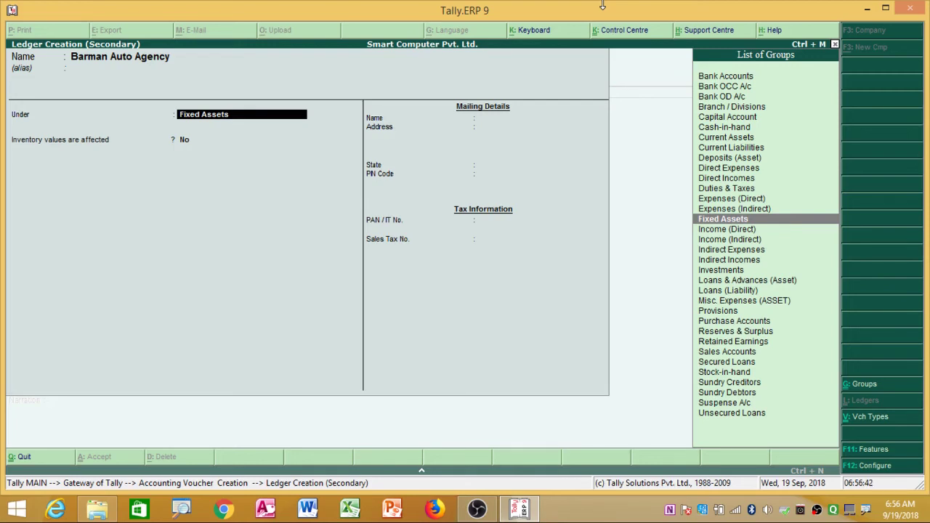
key("Up")
key("Up")
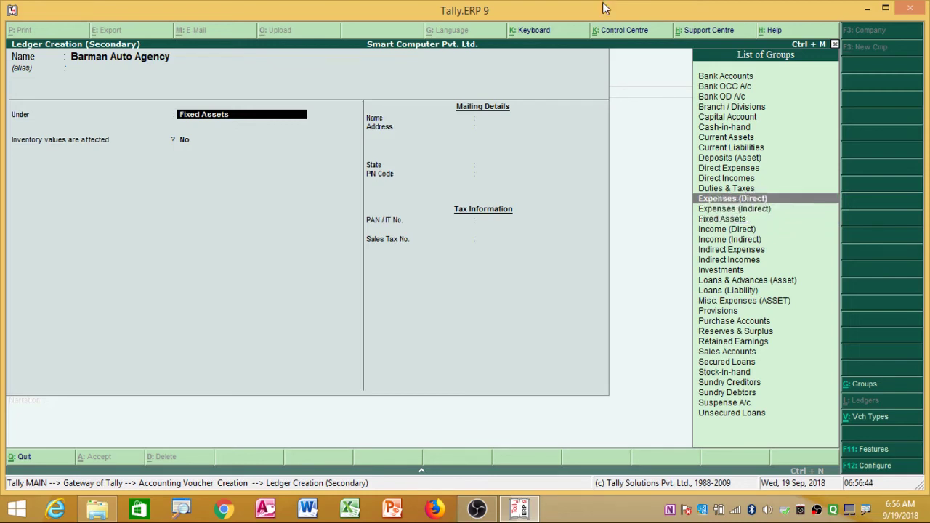
key("Up")
key("Up")
key("Up")
key("Up")
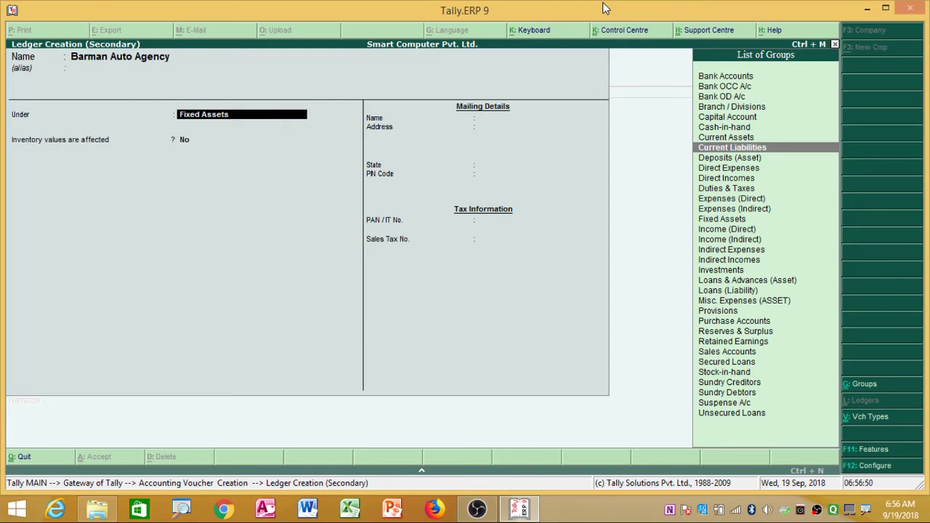
key("Return")
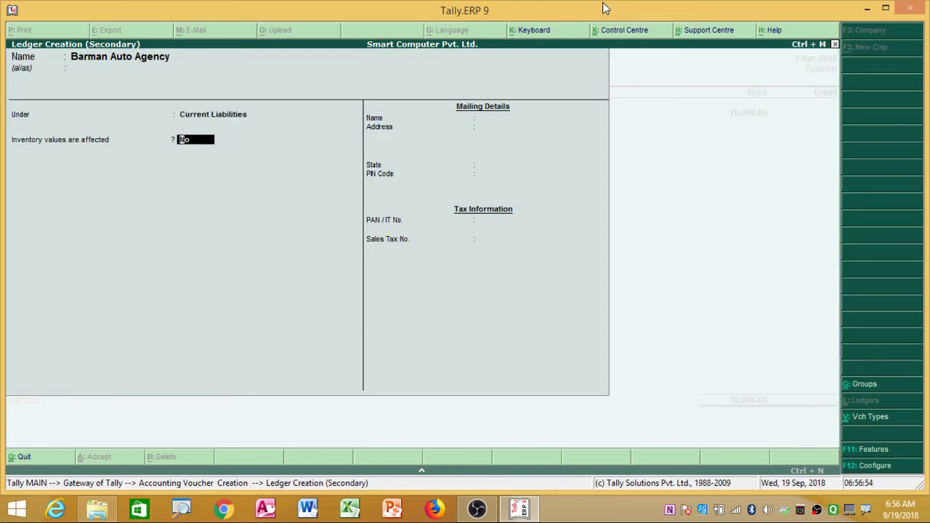
key("Return")
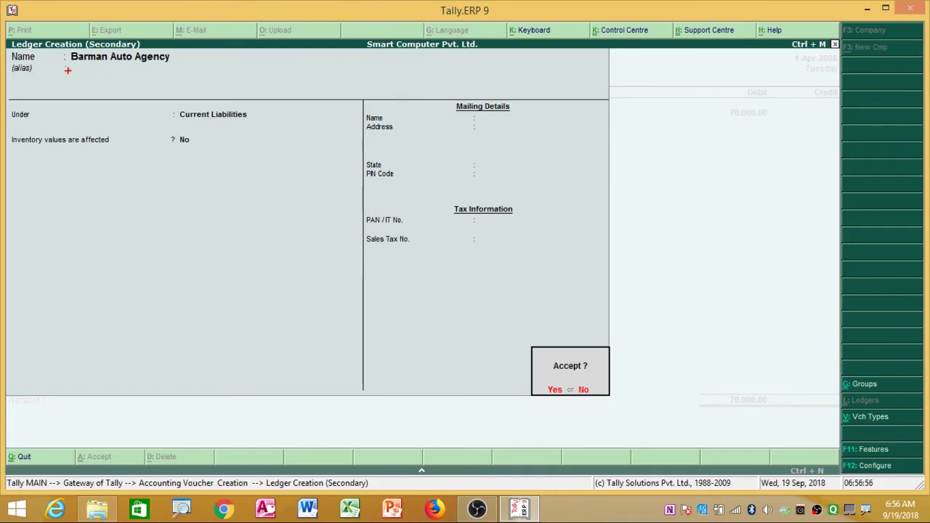
mouse_move(262, 111)
left_mouse_down()
mouse_move(245, 93)
mouse_move(179, 93)
mouse_move(163, 125)
mouse_move(243, 143)
mouse_move(256, 105)
left_mouse_up()
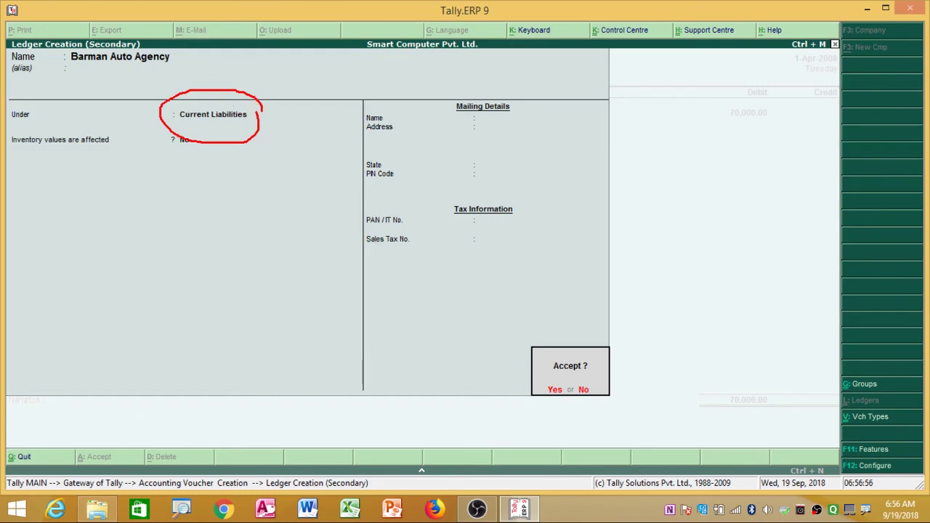
left_click_drag(76, 70, 167, 70)
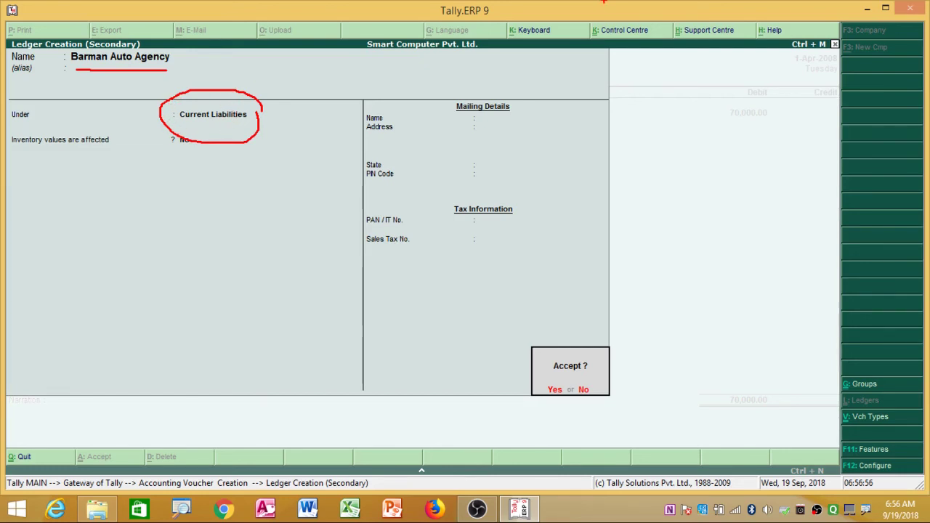
key("Escape")
key("Return")
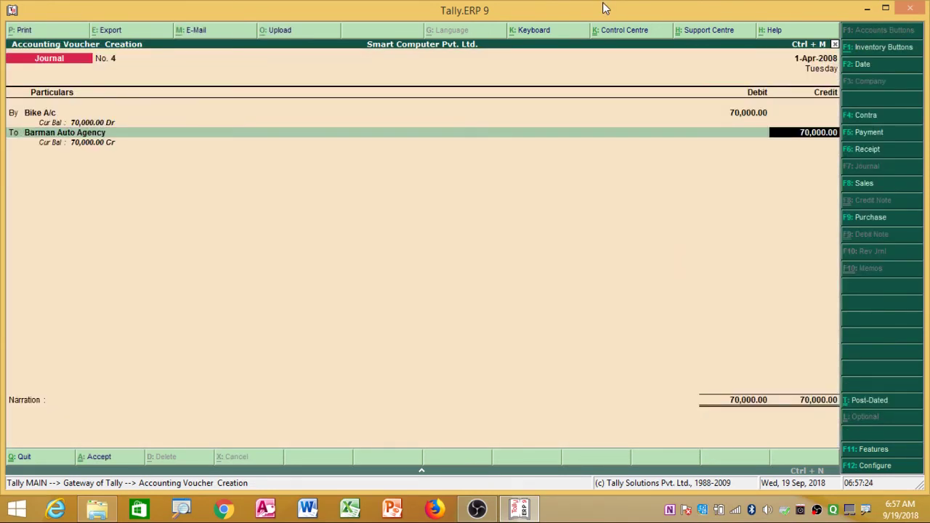
Confirm the 70,000.00 credit to Barman Auto Agency so both totals match.
key("Return")
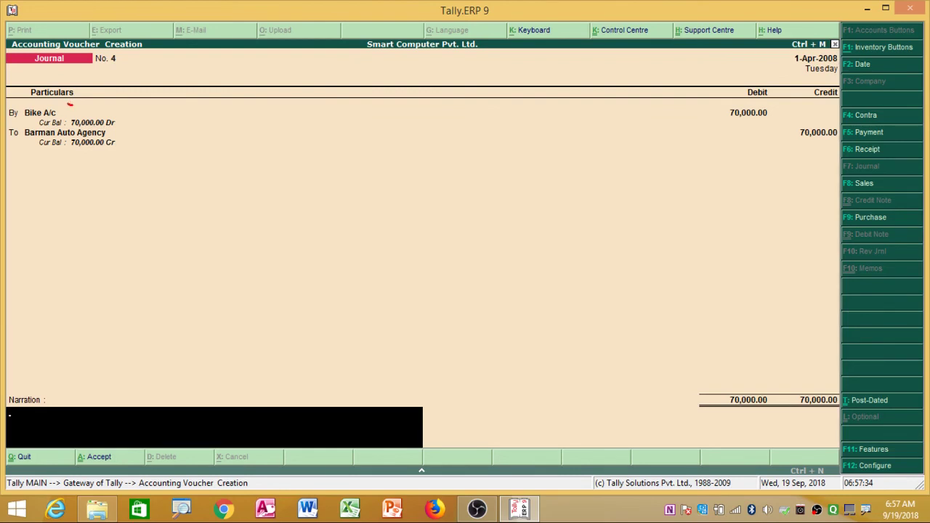
mouse_move(71, 104)
left_mouse_down()
mouse_move(59, 123)
mouse_move(62, 98)
left_mouse_up()
mouse_move(737, 80)
left_mouse_down()
mouse_move(785, 93)
mouse_move(721, 96)
left_mouse_up()
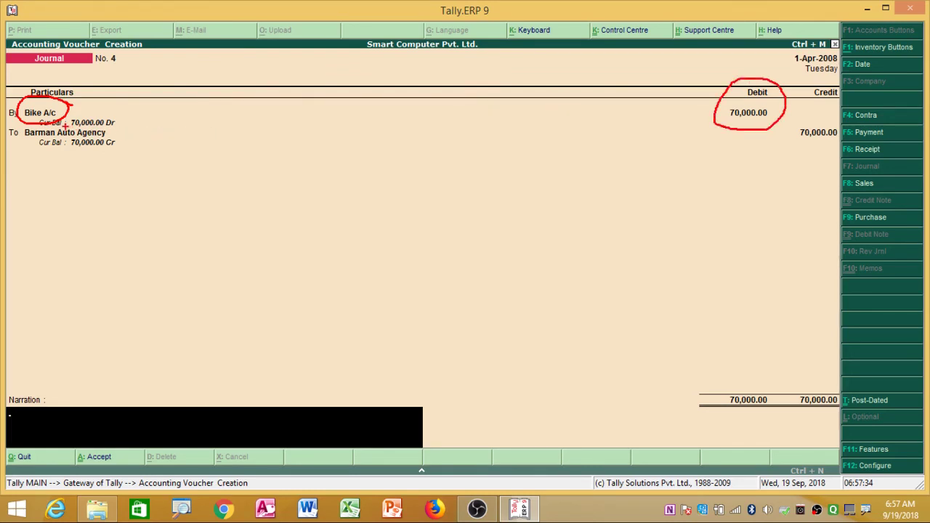
mouse_move(64, 125)
left_mouse_down()
mouse_move(21, 144)
mouse_move(48, 130)
left_mouse_up()
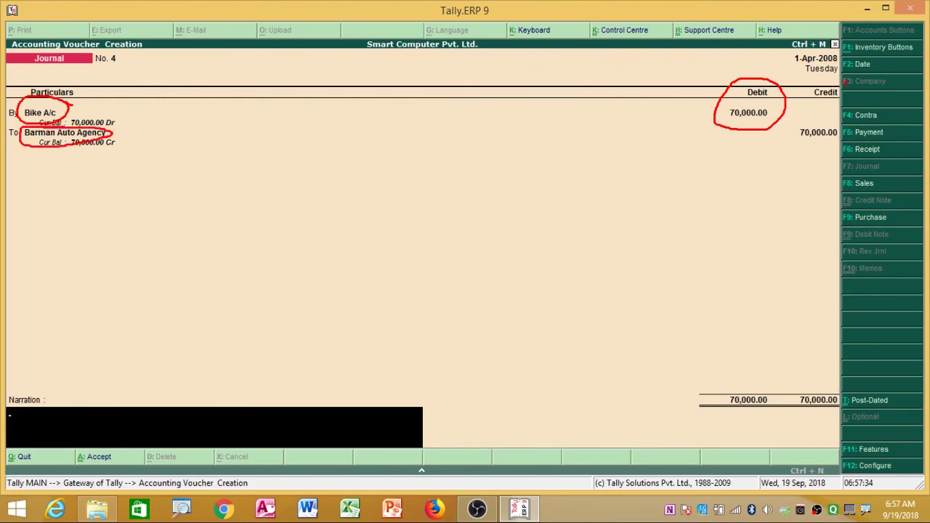
mouse_move(840, 76)
left_mouse_down()
mouse_move(793, 145)
mouse_move(827, 74)
left_mouse_up()
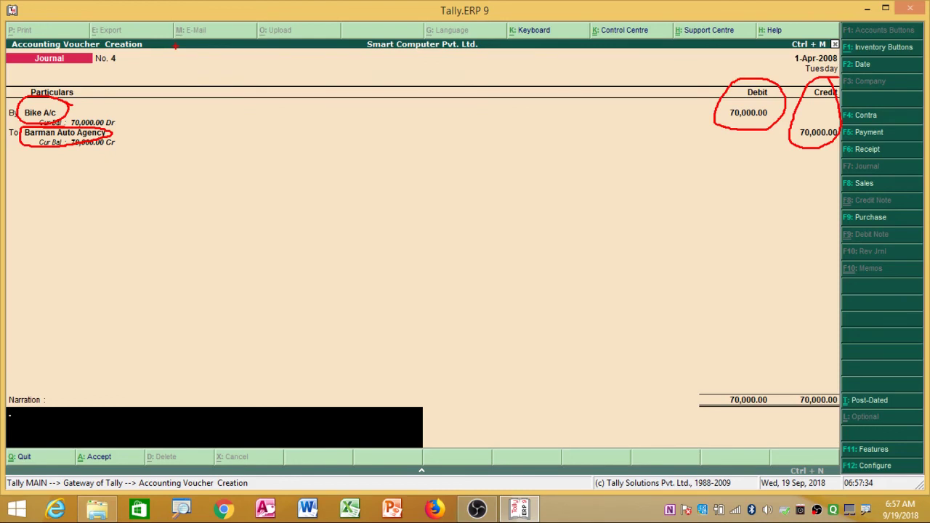
key("Escape")
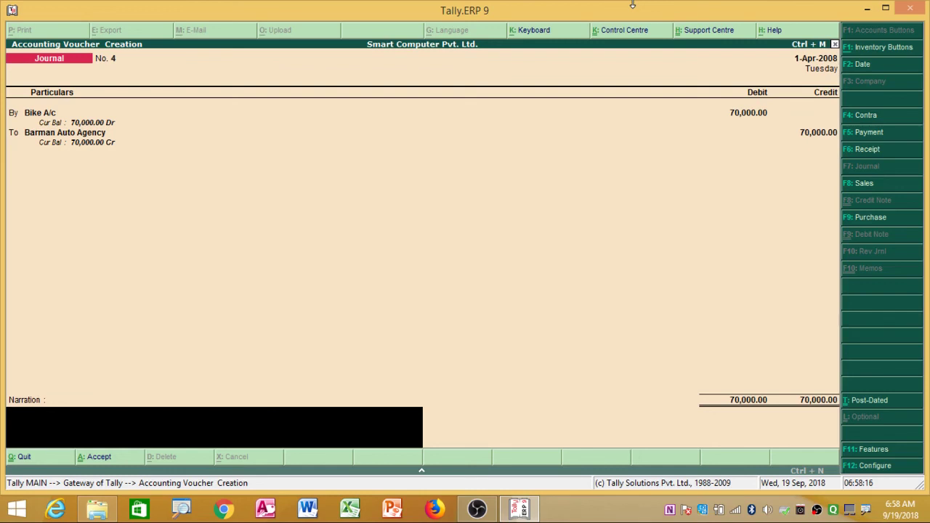
Accept Journal No. 4 without a narration, leaving a blank Journal No. 5.
key("Return")
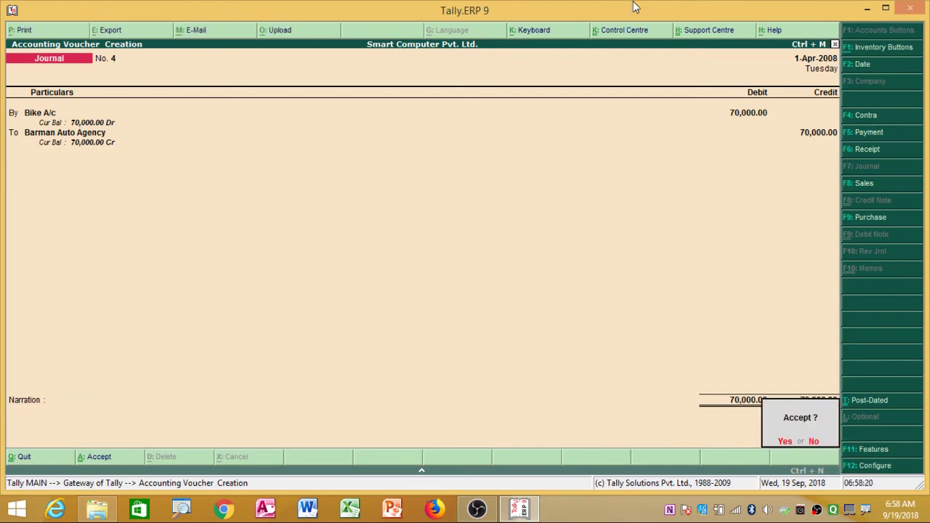
key("Return")
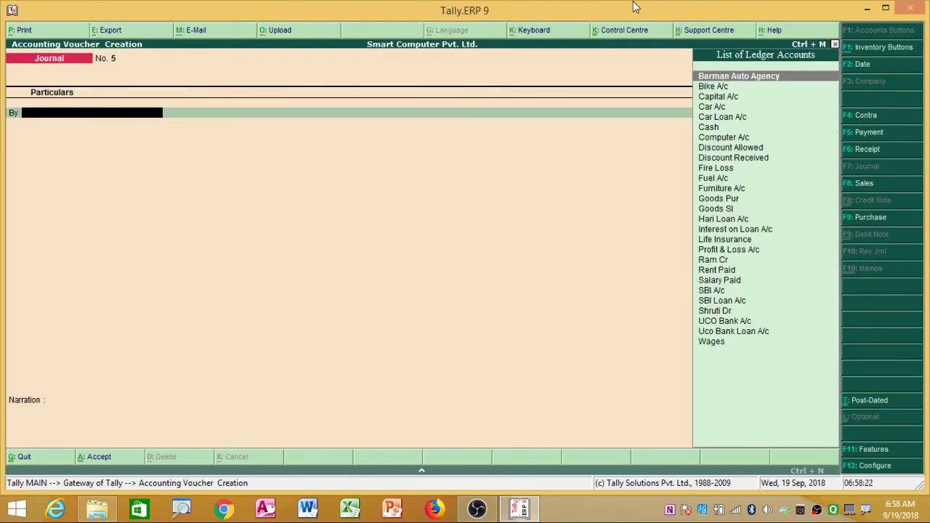